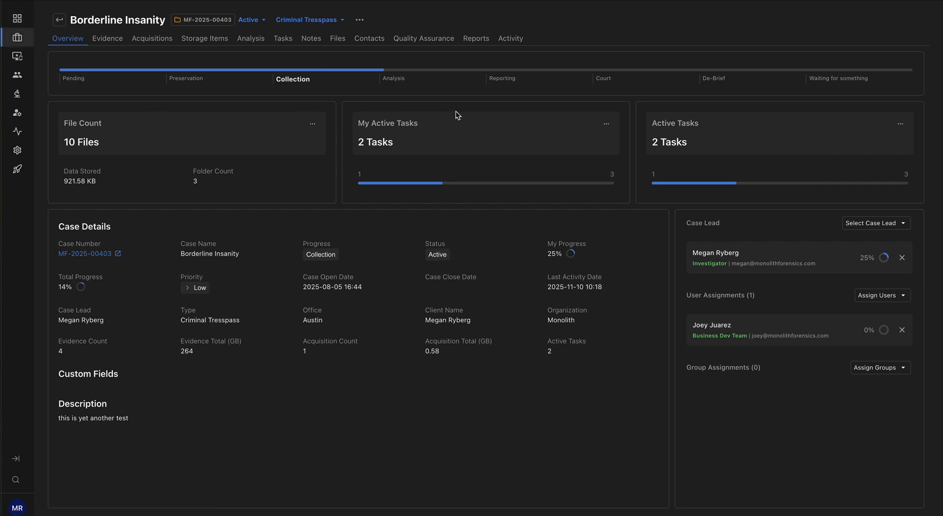
- Create a case report named "My New Report" with the description "this is my new report"
{"action": "left_click", "coordinate": [477, 39]}
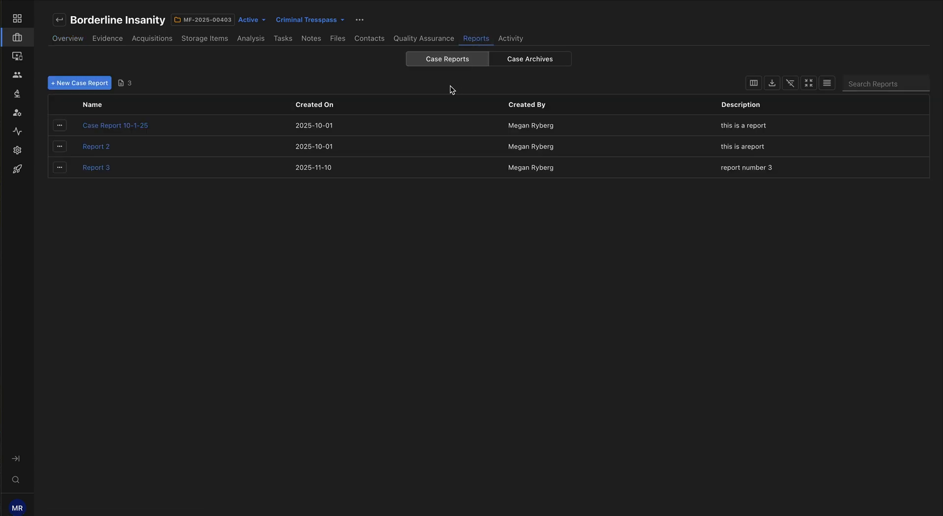
{"action": "left_click", "coordinate": [95, 83]}
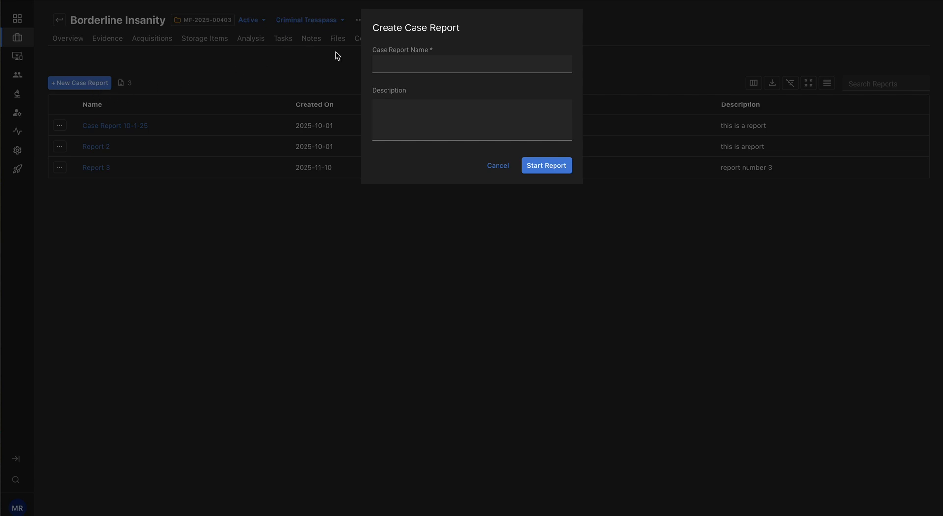
{"action": "left_click", "coordinate": [487, 63]}
{"action": "type", "text": "My New Report"}
{"action": "key", "text": "Tab"}
{"action": "type", "text": "this"}
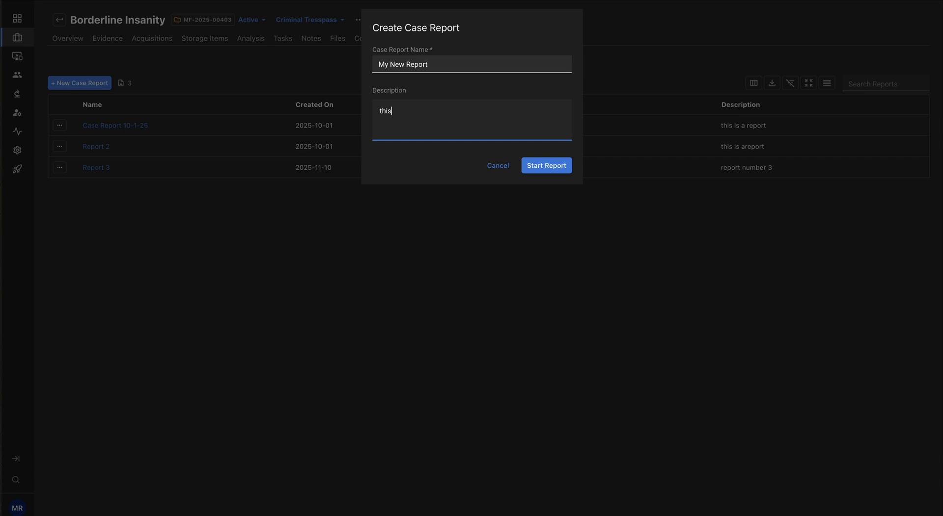
{"action": "type", "text": " is my new report"}
{"action": "left_click", "coordinate": [556, 170]}
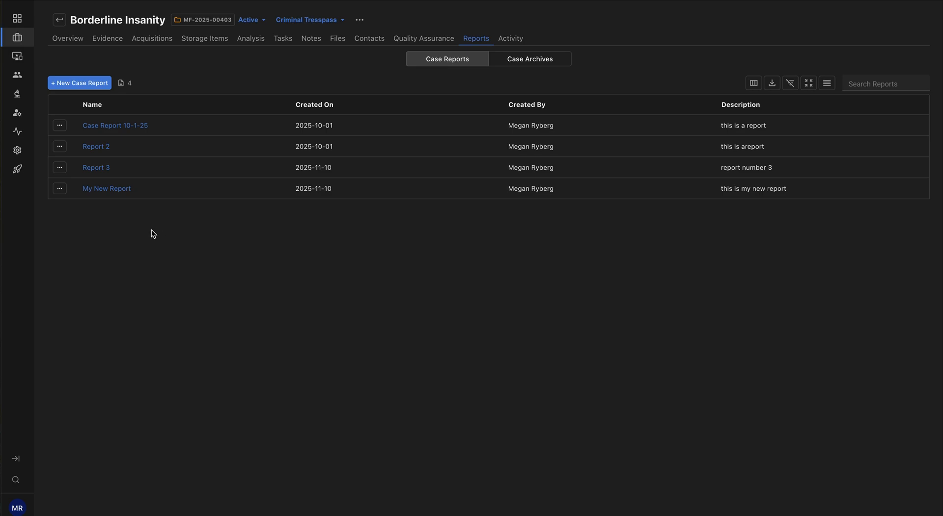
- Open My New Report and review its header, footer and cover page options
{"action": "left_click", "coordinate": [106, 191]}
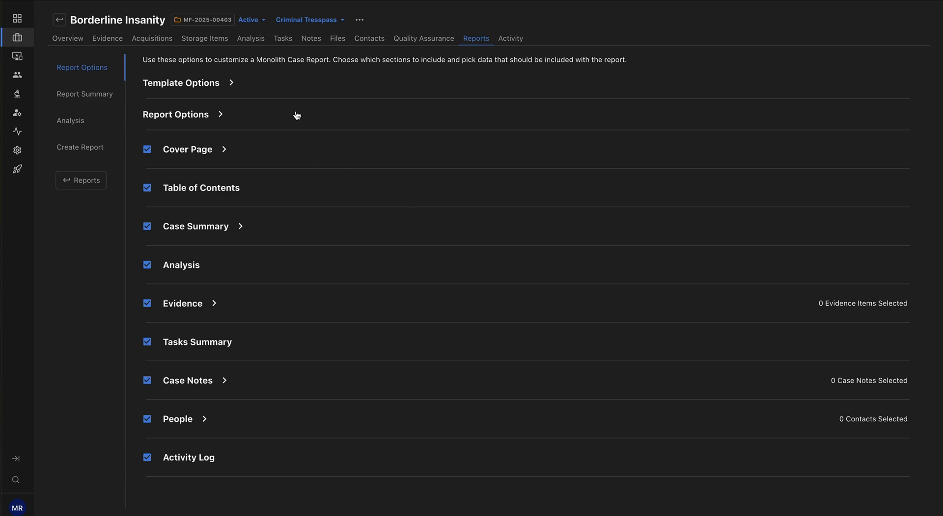
{"action": "left_click", "coordinate": [220, 115]}
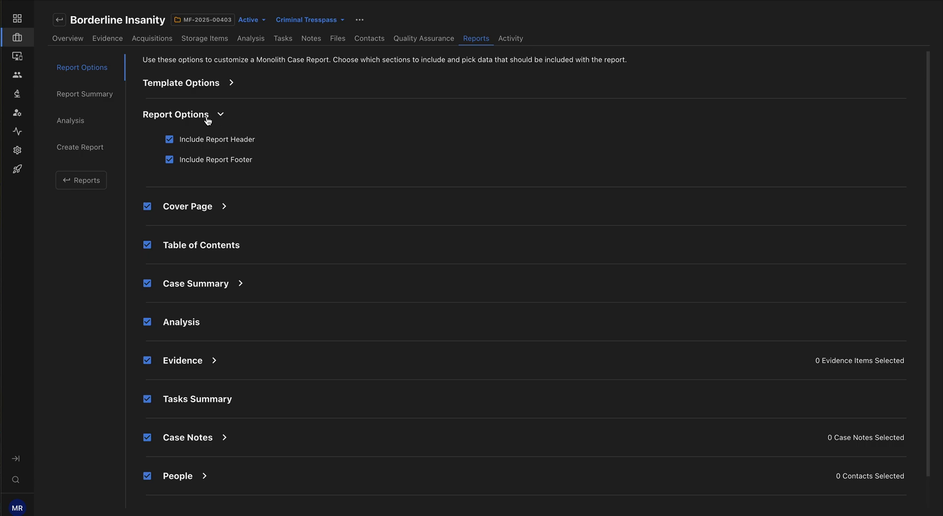
{"action": "left_click", "coordinate": [219, 116]}
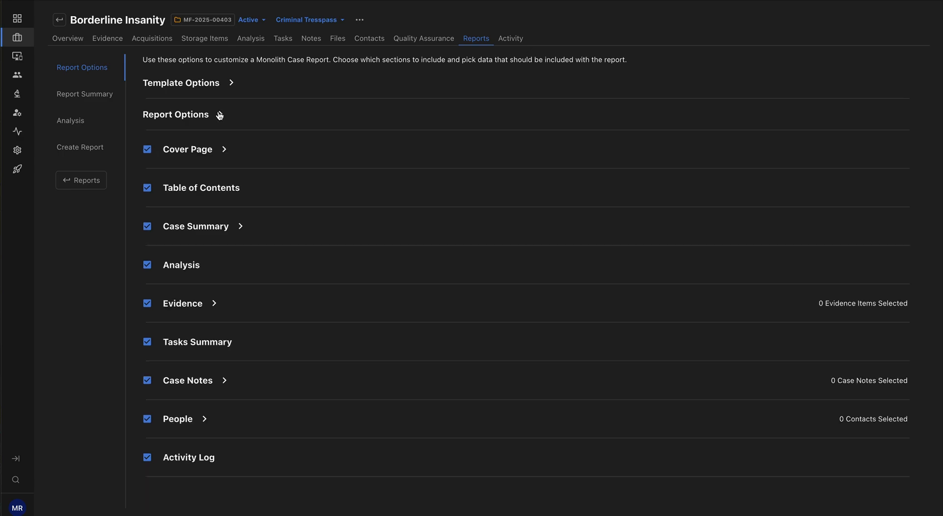
{"action": "left_click", "coordinate": [225, 150]}
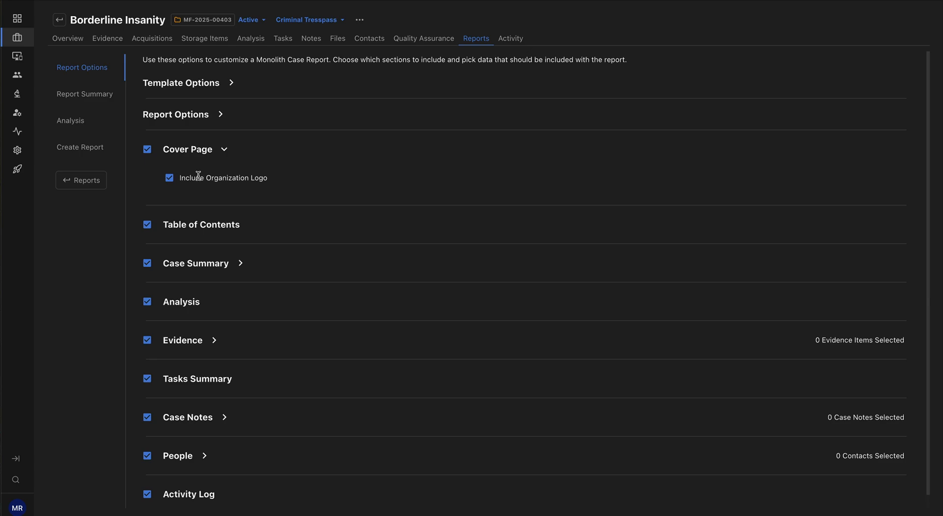
{"action": "left_click", "coordinate": [227, 152]}
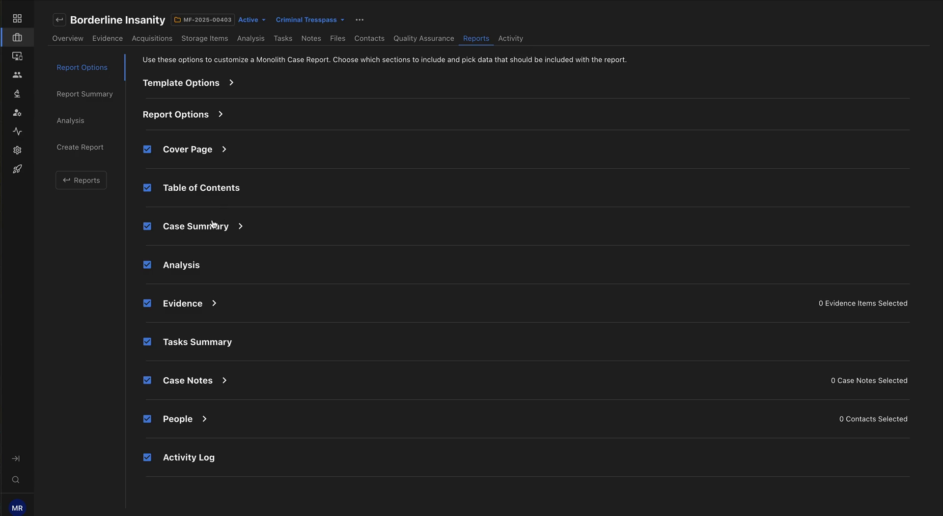
- Exclude the client info from the report's Case Summary section
{"action": "left_click", "coordinate": [241, 226]}
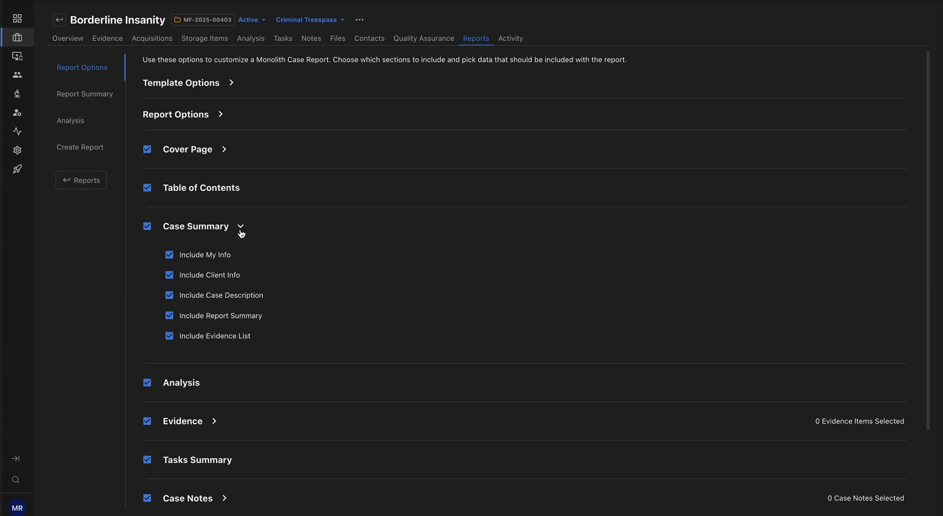
{"action": "left_click", "coordinate": [170, 277]}
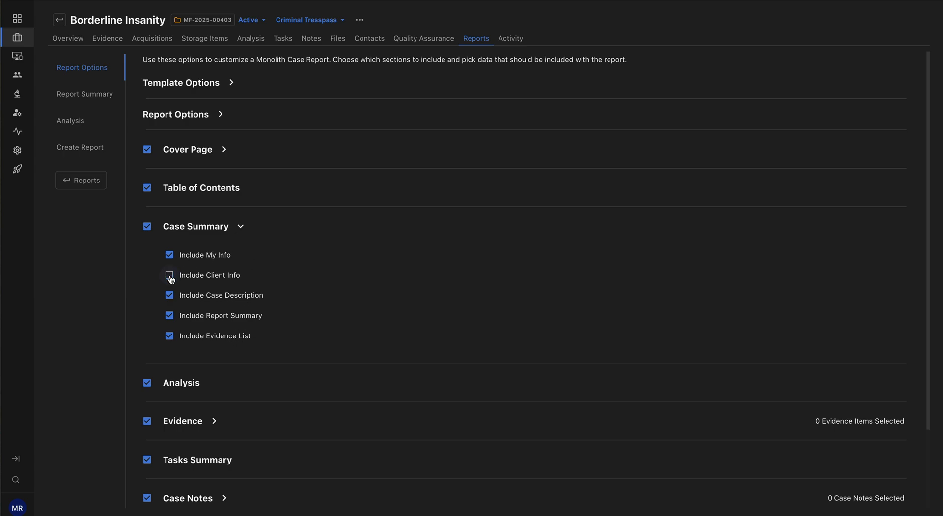
{"action": "left_click", "coordinate": [240, 228]}
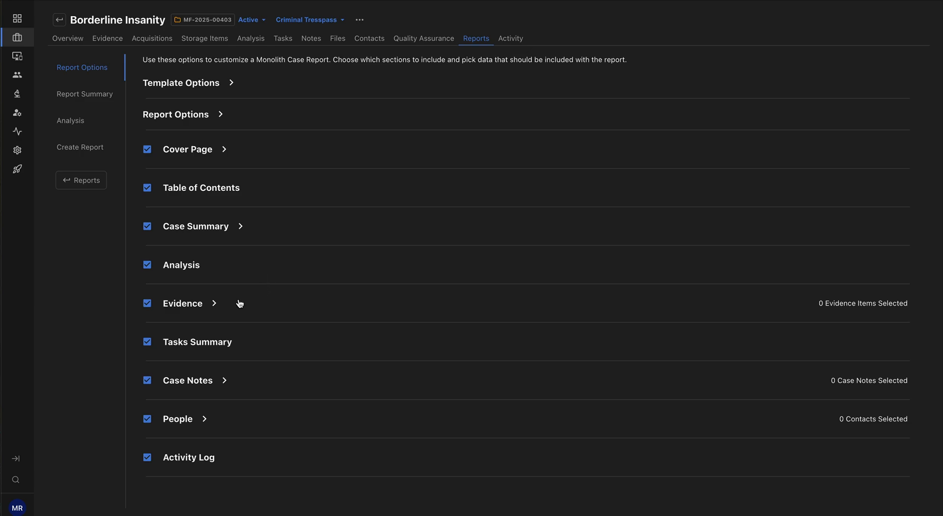
- Review the report's evidence inclusion options and the available evidence sort orders
{"action": "left_click", "coordinate": [216, 305]}
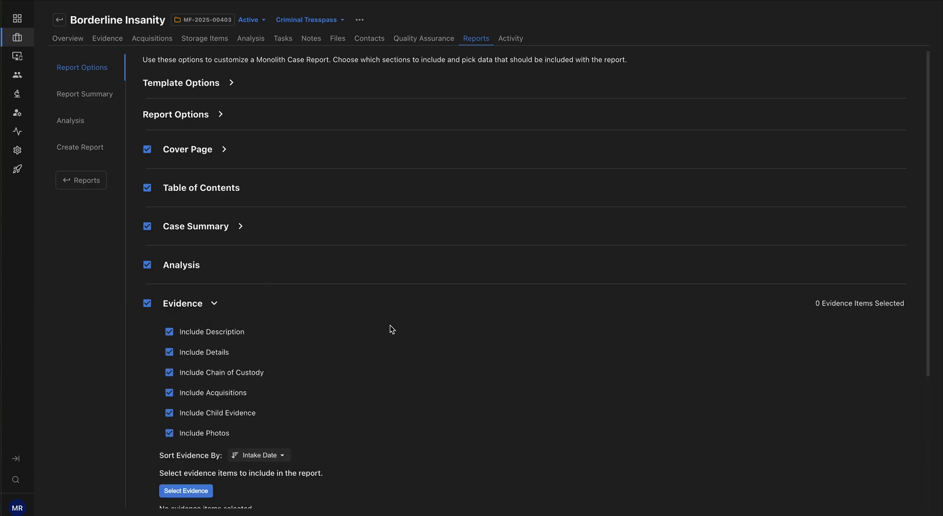
{"action": "scroll", "coordinate": [391, 328], "scroll_direction": "down", "scroll_amount": 3}
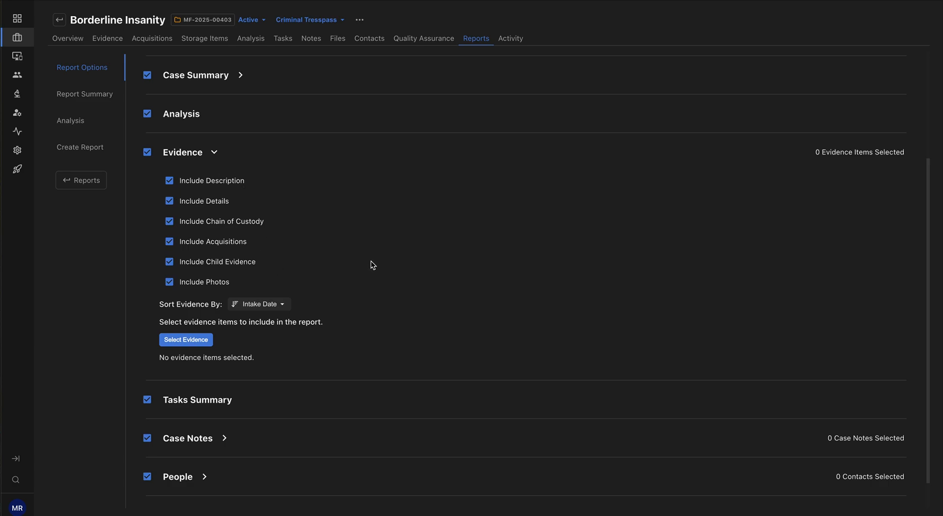
{"action": "scroll", "coordinate": [370, 262], "scroll_direction": "down", "scroll_amount": 1}
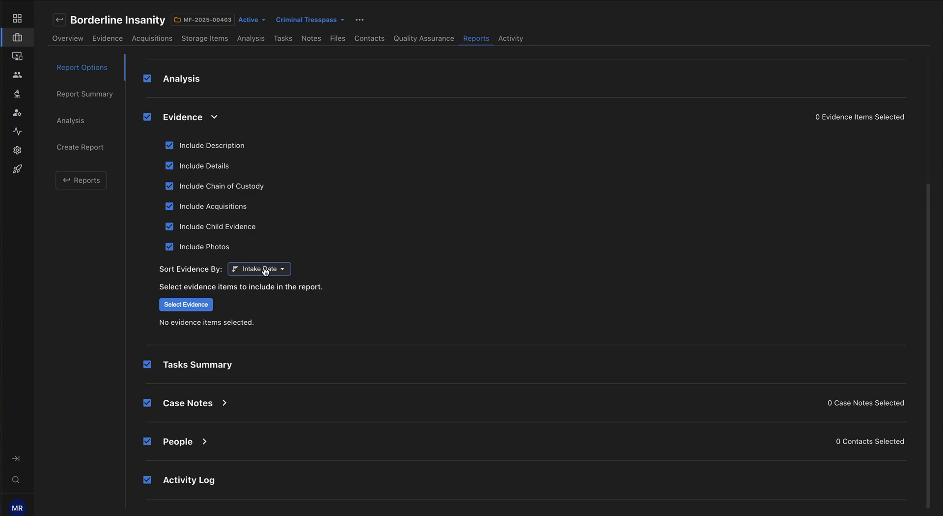
{"action": "left_click", "coordinate": [281, 269]}
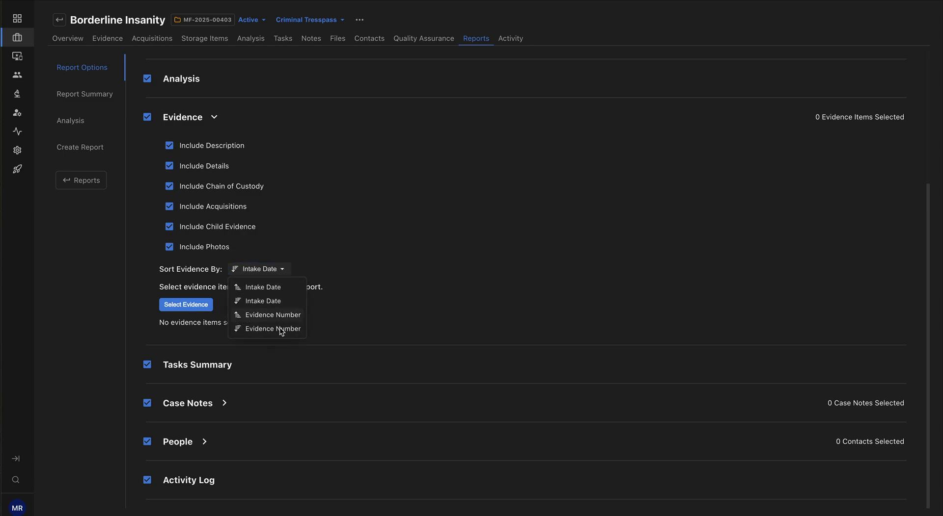
{"action": "left_click", "coordinate": [421, 298]}
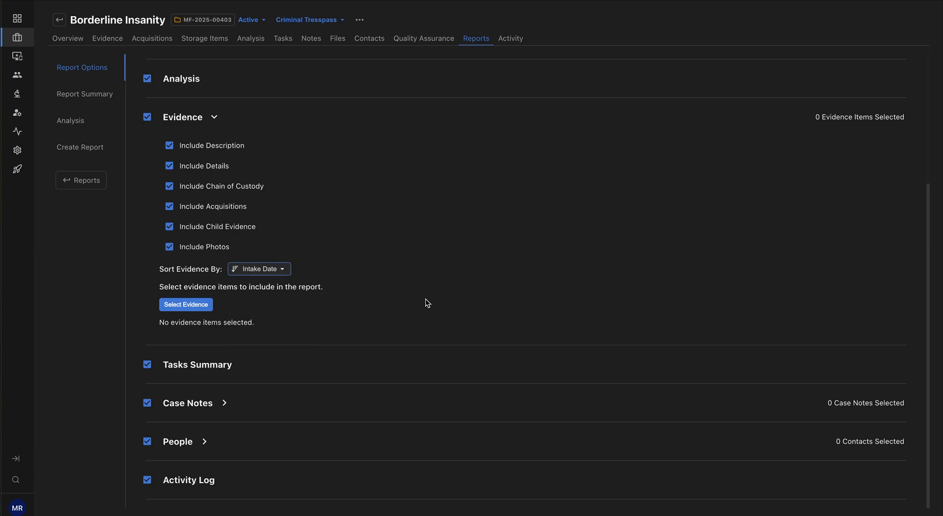
- Add evidence items EVI-00607 and EVI-00610 to the report's Evidence section
{"action": "left_click", "coordinate": [179, 306]}
{"action": "left_click", "coordinate": [197, 309]}
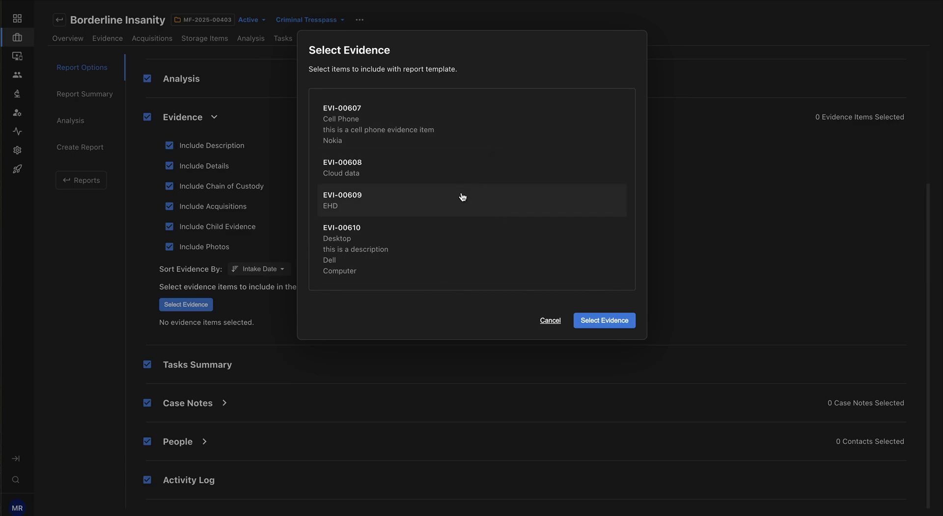
{"action": "left_click", "coordinate": [444, 125]}
{"action": "left_click", "coordinate": [425, 253]}
{"action": "left_click", "coordinate": [618, 326]}
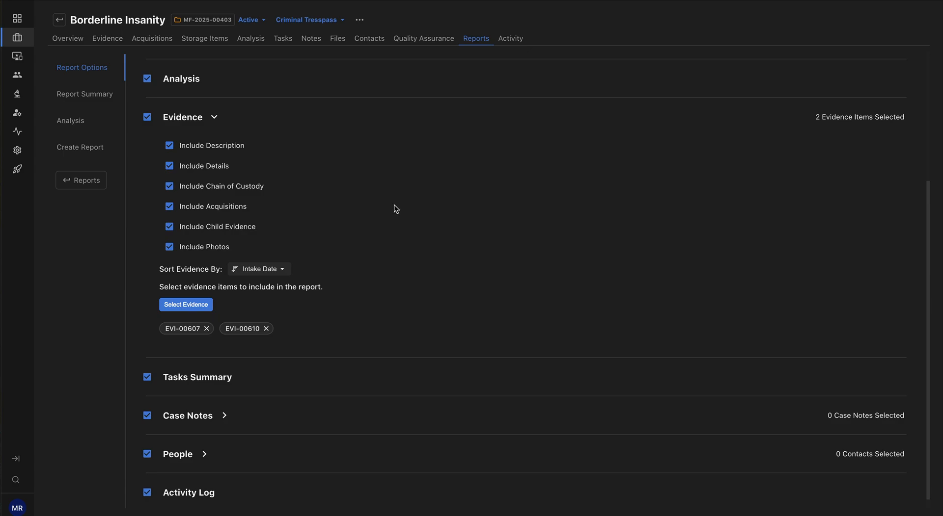
{"action": "left_click", "coordinate": [215, 118]}
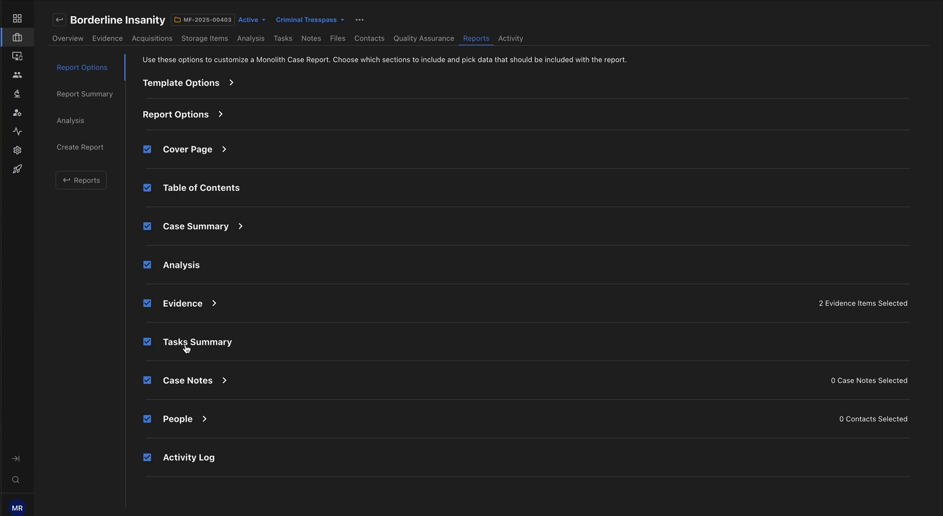
{"action": "left_click", "coordinate": [148, 342]}
{"action": "left_click", "coordinate": [224, 382]}
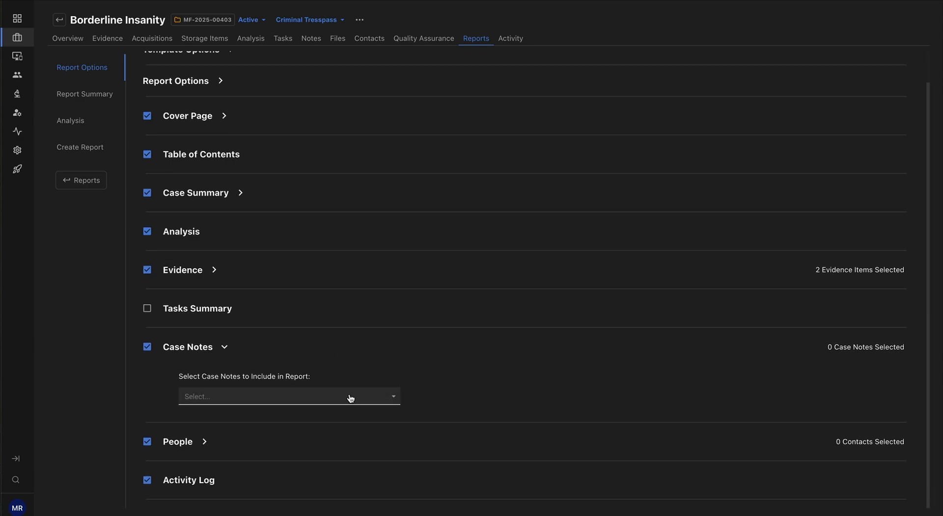
{"action": "left_click", "coordinate": [381, 400]}
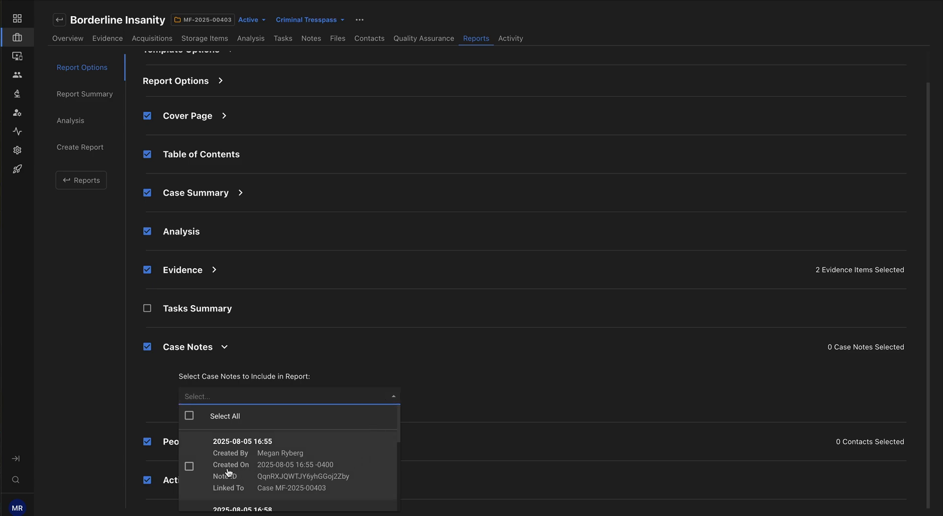
{"action": "left_click", "coordinate": [189, 466]}
{"action": "scroll", "coordinate": [258, 475], "scroll_direction": "down", "scroll_amount": 3}
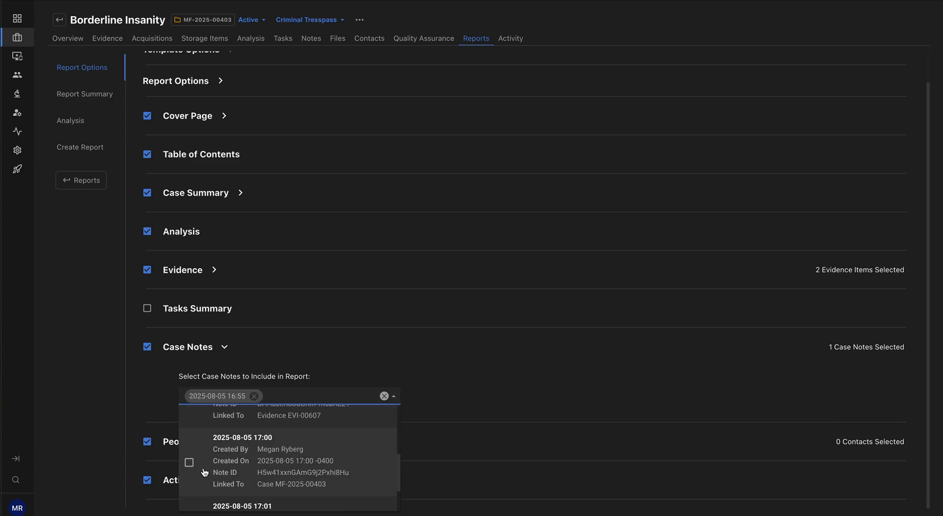
{"action": "left_click", "coordinate": [189, 463]}
{"action": "left_click", "coordinate": [503, 365]}
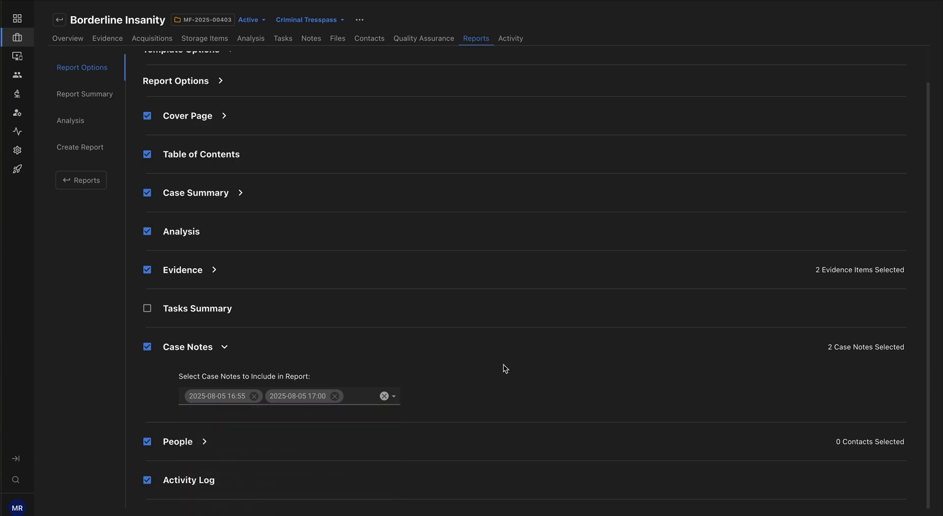
{"action": "left_click", "coordinate": [224, 349]}
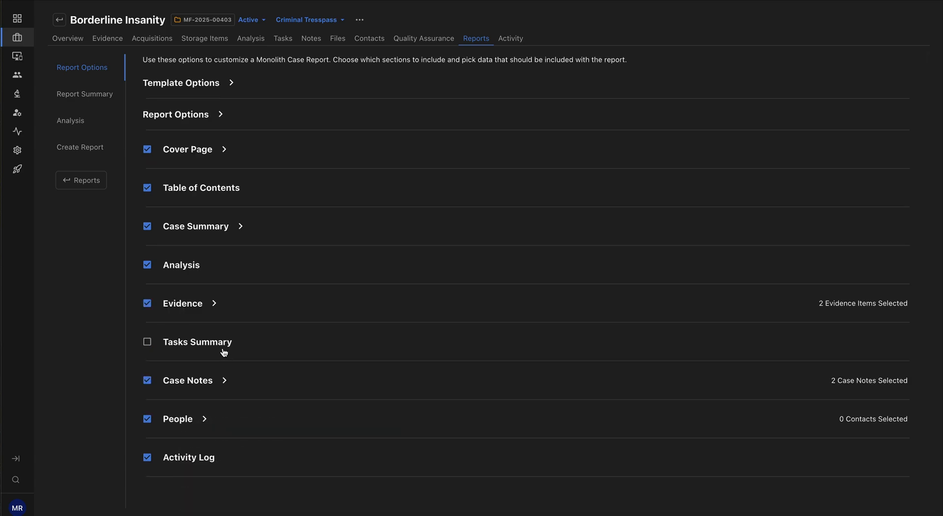
- Include the custodian contact in the report's People section and exclude the Activity Log
{"action": "left_click", "coordinate": [205, 420]}
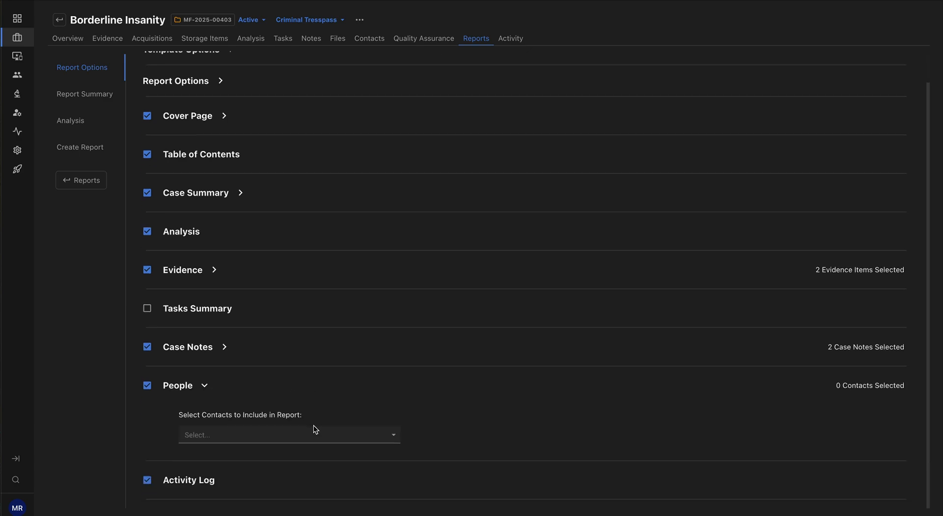
{"action": "left_click", "coordinate": [380, 437]}
{"action": "scroll", "coordinate": [364, 456], "scroll_direction": "down", "scroll_amount": 1}
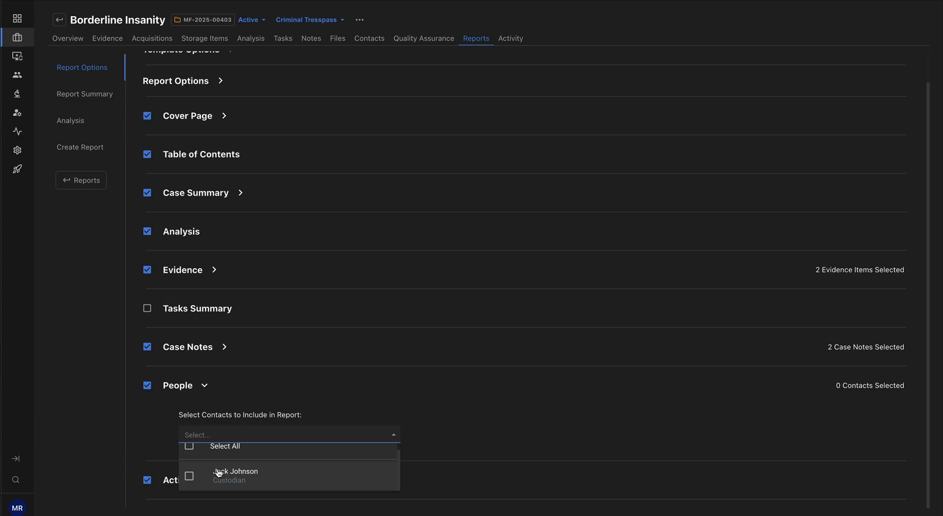
{"action": "left_click", "coordinate": [189, 477]}
{"action": "left_click", "coordinate": [489, 409]}
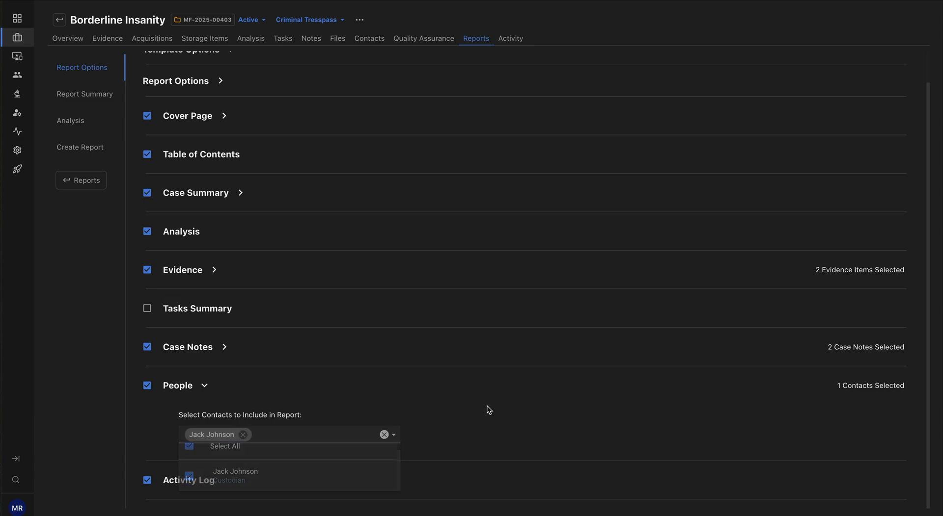
{"action": "left_click", "coordinate": [206, 387]}
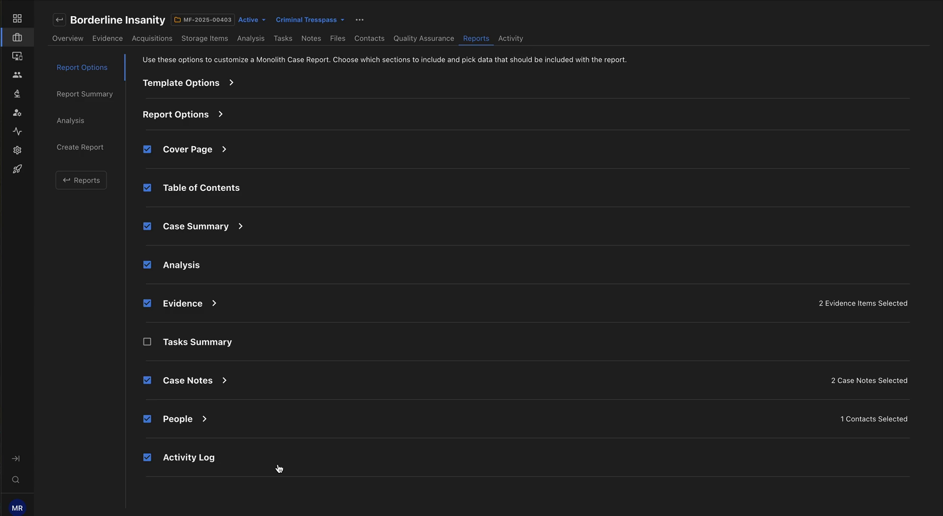
{"action": "left_click", "coordinate": [148, 458]}
- Write "this a summary how cool" as the report summary
{"action": "left_click", "coordinate": [87, 97]}
{"action": "left_click", "coordinate": [340, 91]}
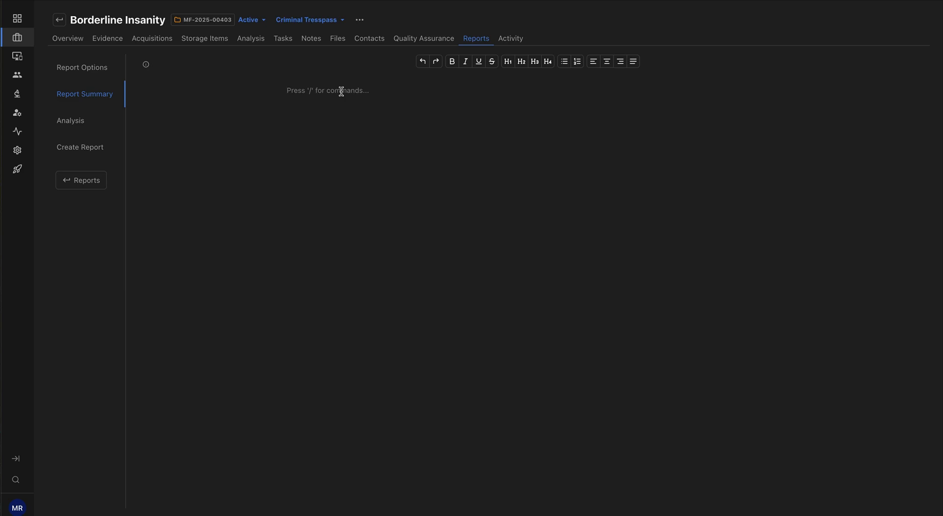
{"action": "type", "text": "this a summary how cool"}
- Examine the block types available through the slash command below the summary text, and remove the slash
{"action": "key", "text": "Return"}
{"action": "key", "text": "Return"}
{"action": "type", "text": "/"}
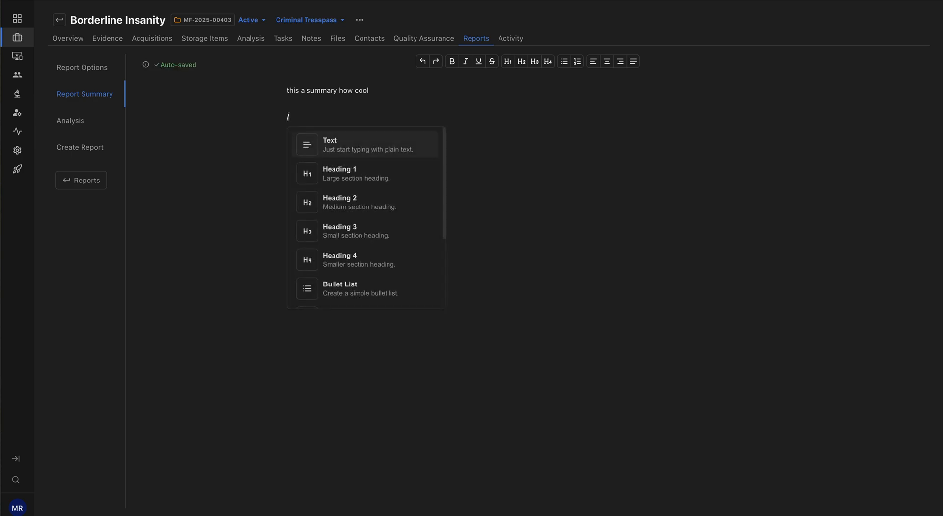
{"action": "scroll", "coordinate": [385, 275], "scroll_direction": "down", "scroll_amount": 3}
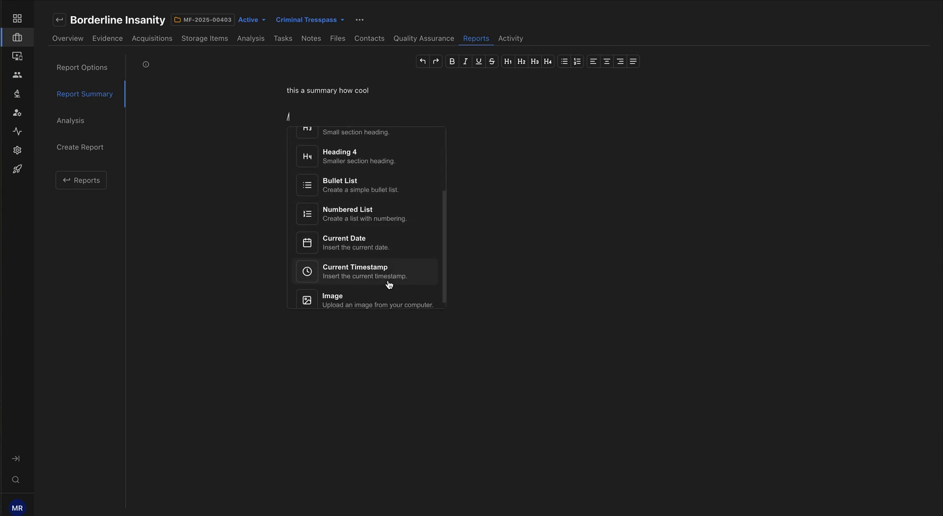
{"action": "scroll", "coordinate": [363, 260], "scroll_direction": "up", "scroll_amount": 5}
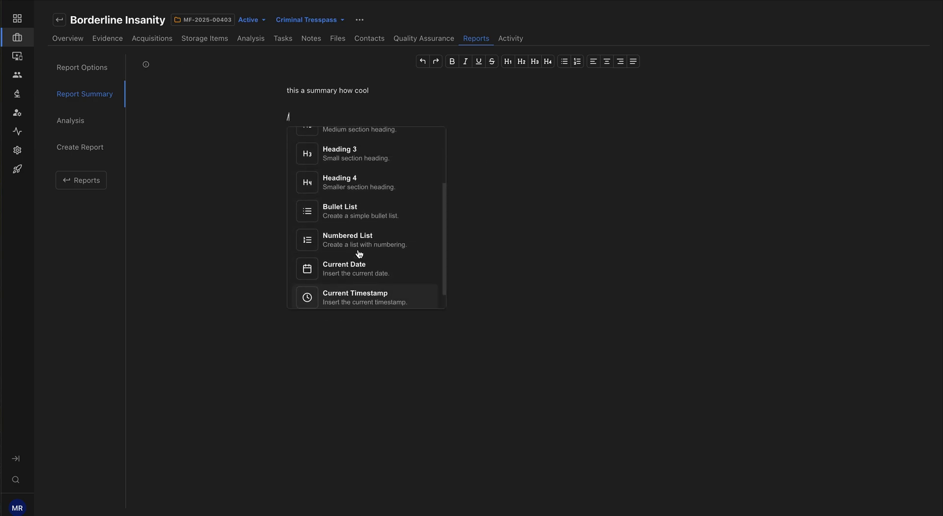
{"action": "left_click", "coordinate": [606, 157]}
{"action": "key", "text": "BackSpace"}
{"action": "key", "text": "BackSpace"}
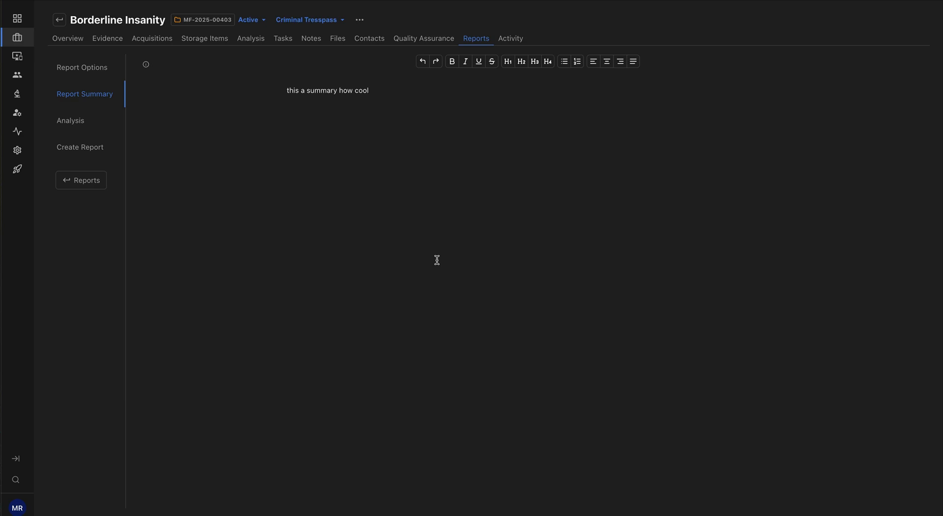
- View the report's Analysis editor and return to the report section options
{"action": "left_click", "coordinate": [91, 125]}
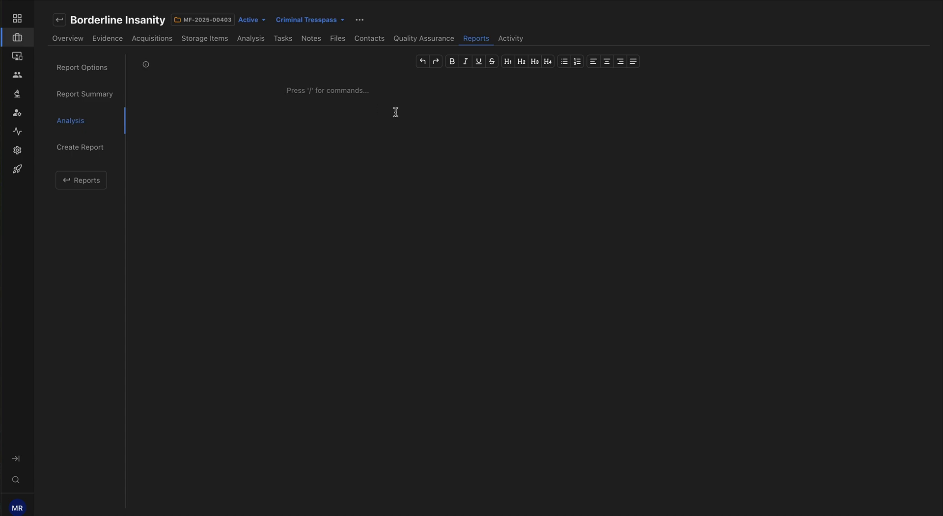
{"action": "left_click", "coordinate": [79, 68]}
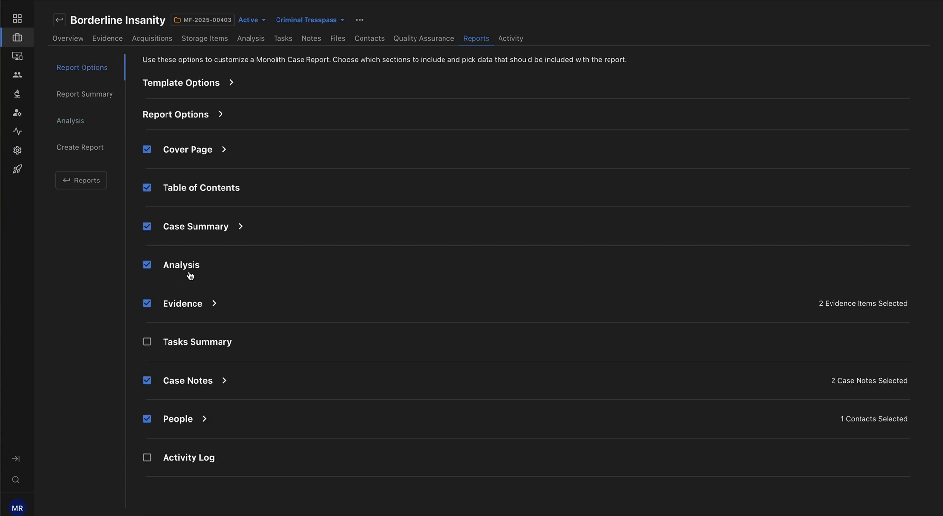
- Start the report's Analysis with the line "this is my analysis" and insert the current date and time below it
{"action": "left_click", "coordinate": [71, 121]}
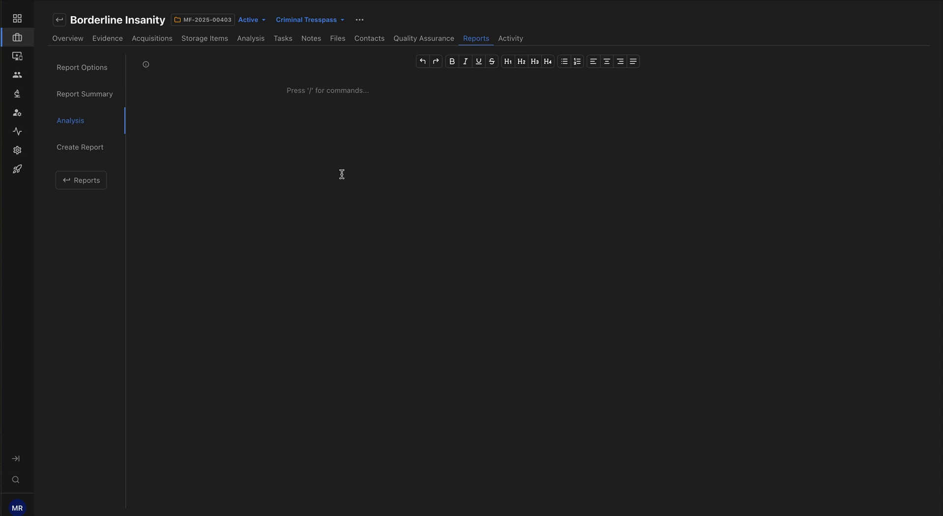
{"action": "type", "text": "this is my analysis"}
{"action": "key", "text": "Return"}
{"action": "type", "text": "/time"}
{"action": "key", "text": "Return"}
{"action": "key", "text": "Return"}
- Add the line "whatever else you need to add here" below the timestamp in the Analysis, without trailing blank lines
{"action": "type", "text": "whatever else you"}
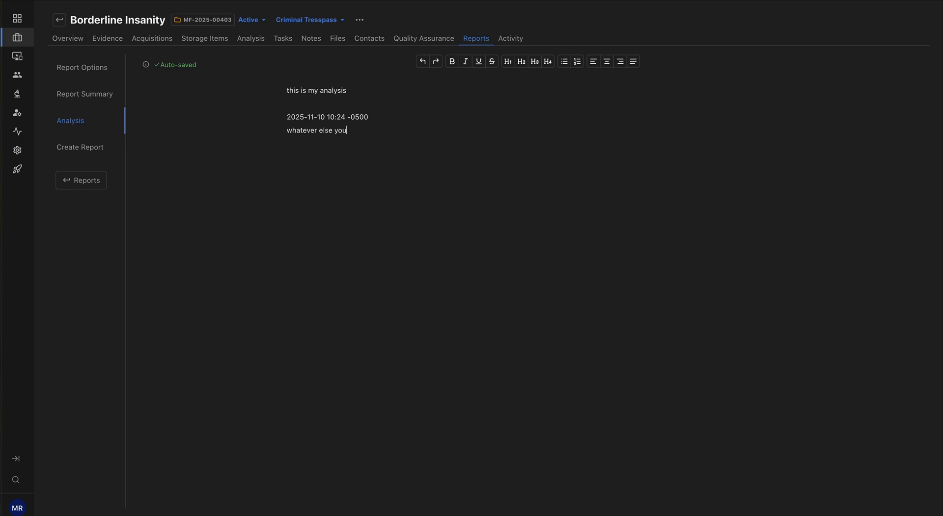
{"action": "type", "text": " need to add here"}
{"action": "key", "text": "Return"}
{"action": "key", "text": "Return"}
{"action": "key", "text": "BackSpace"}
{"action": "key", "text": "BackSpace"}
- Create the case report from the selected options and data, and download the resulting Word document
{"action": "left_click", "coordinate": [84, 148]}
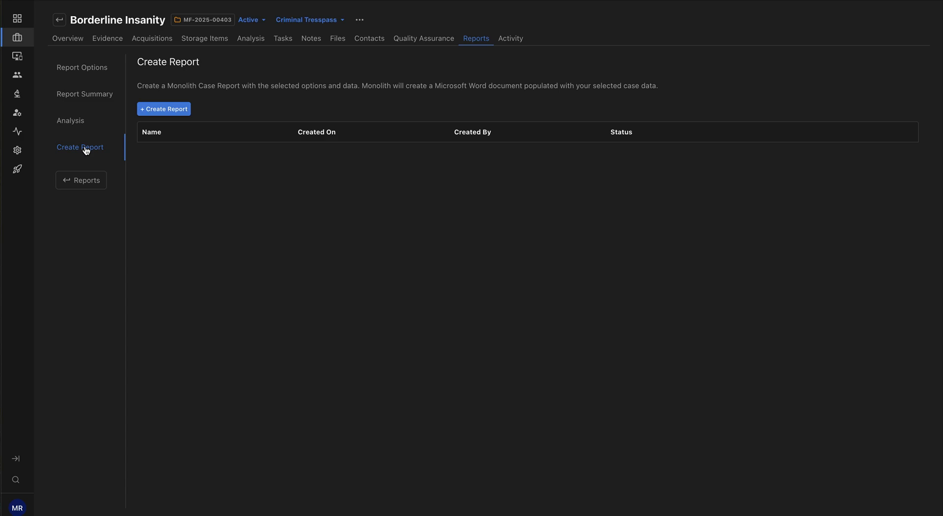
{"action": "left_click", "coordinate": [173, 110]}
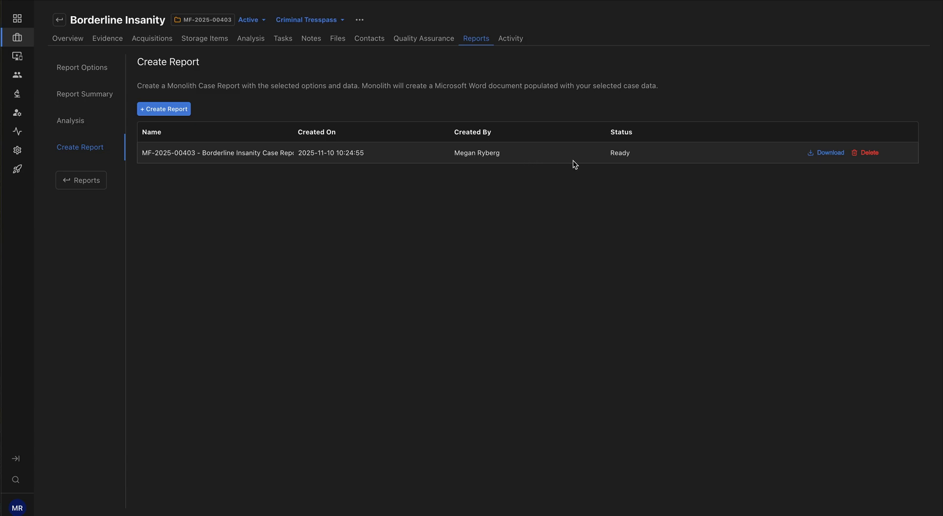
{"action": "left_click", "coordinate": [827, 153]}
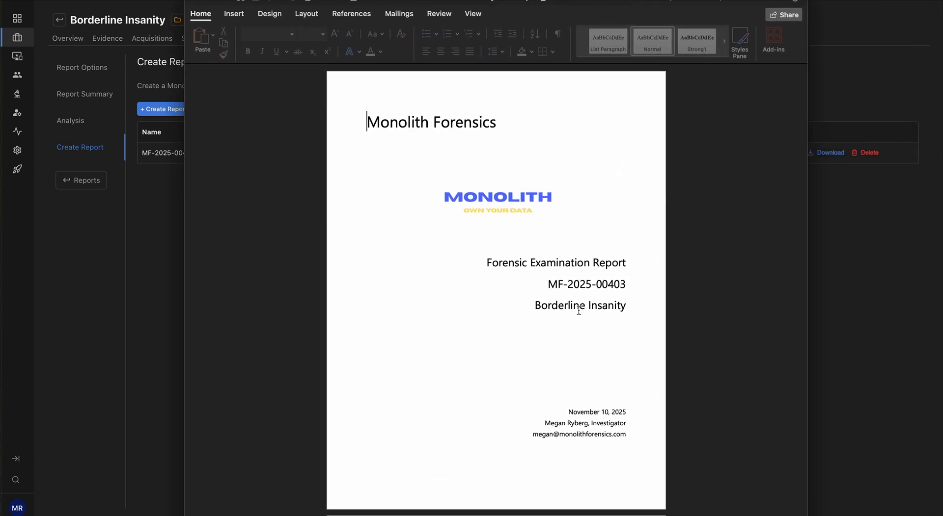
- Review the downloaded report's cover page, table of contents, case summary and analysis, highlighting the Report Summary text
{"action": "scroll", "coordinate": [714, 326], "scroll_direction": "down", "scroll_amount": 1}
{"action": "scroll", "coordinate": [713, 326], "scroll_direction": "down", "scroll_amount": 12}
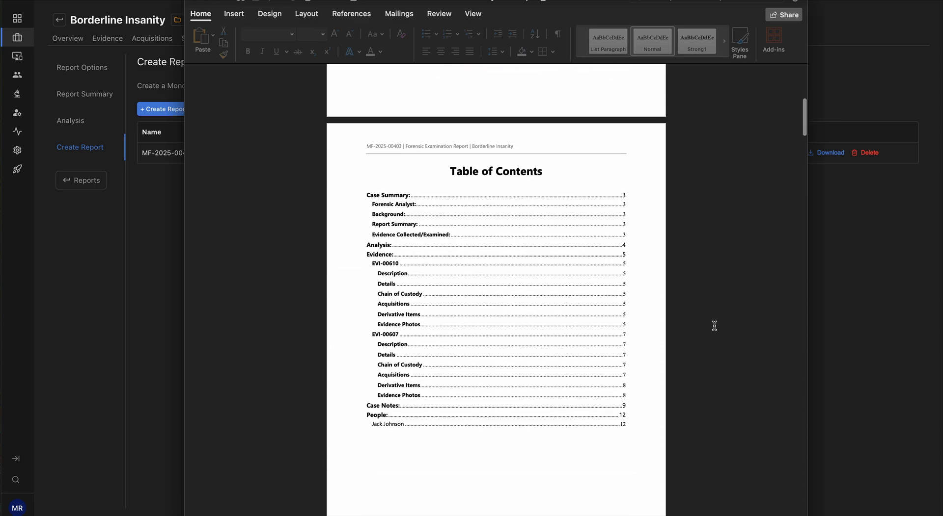
{"action": "scroll", "coordinate": [722, 327], "scroll_direction": "down", "scroll_amount": 5}
{"action": "scroll", "coordinate": [722, 327], "scroll_direction": "down", "scroll_amount": 10}
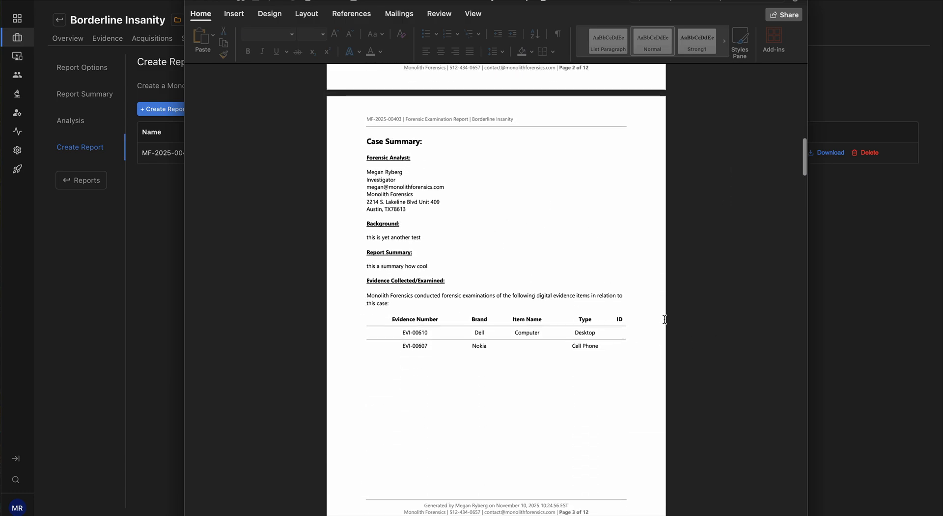
{"action": "left_click_drag", "start_coordinate": [434, 267], "coordinate": [362, 265]}
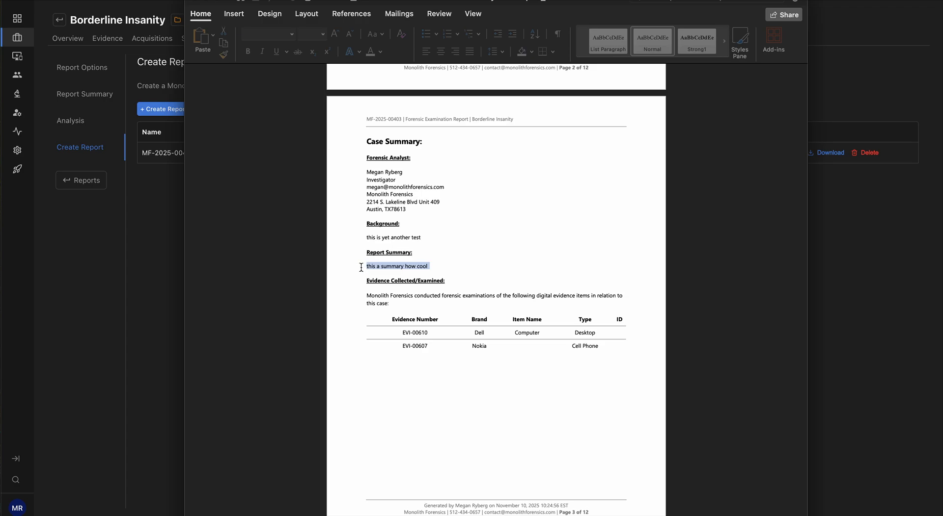
{"action": "scroll", "coordinate": [582, 297], "scroll_direction": "down", "scroll_amount": 5}
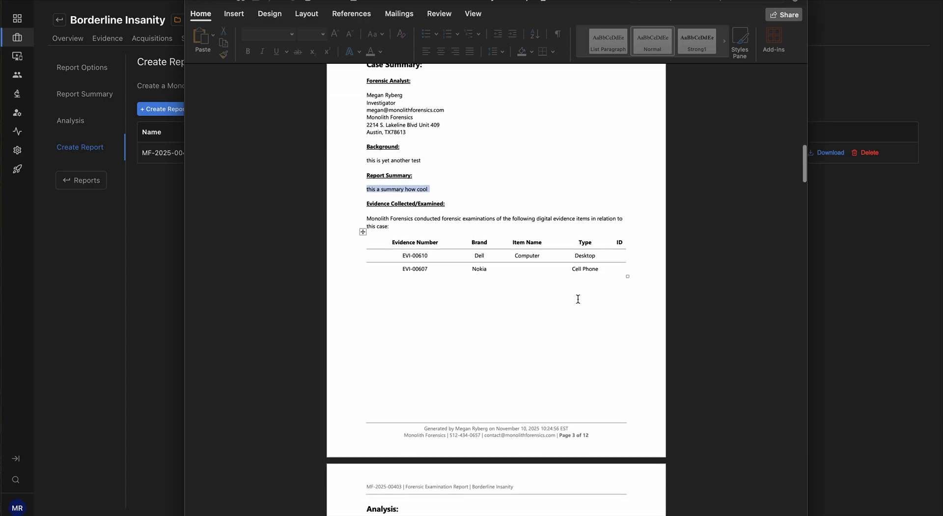
{"action": "scroll", "coordinate": [548, 290], "scroll_direction": "down", "scroll_amount": 10}
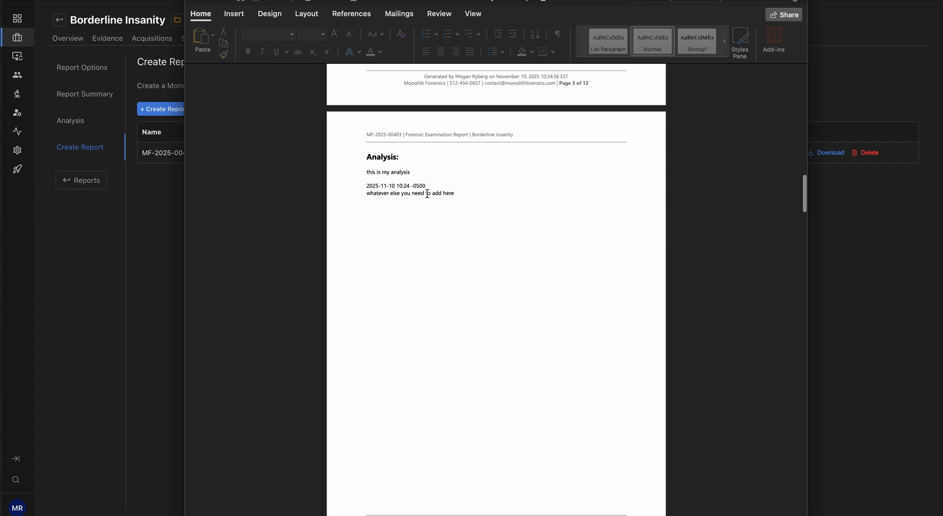
- Review the report's evidence details, chain of custody, acquisitions, case notes and People section
{"action": "scroll", "coordinate": [544, 299], "scroll_direction": "down", "scroll_amount": 15}
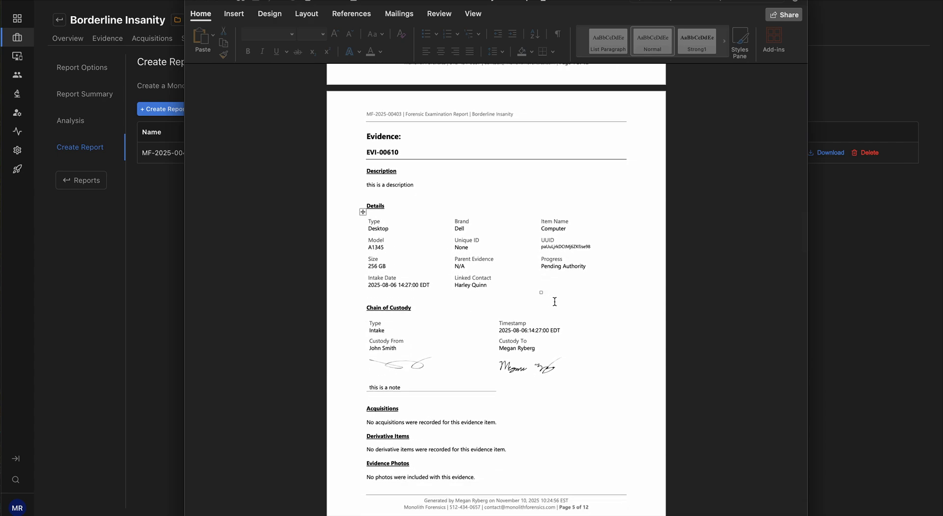
{"action": "scroll", "coordinate": [565, 303], "scroll_direction": "down", "scroll_amount": 2}
{"action": "scroll", "coordinate": [587, 305], "scroll_direction": "down", "scroll_amount": 15}
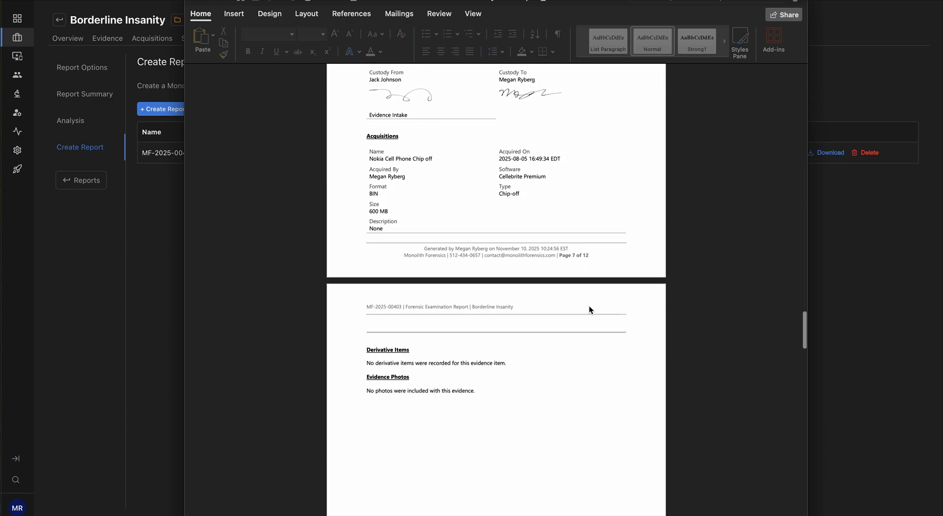
{"action": "scroll", "coordinate": [588, 306], "scroll_direction": "down", "scroll_amount": 8}
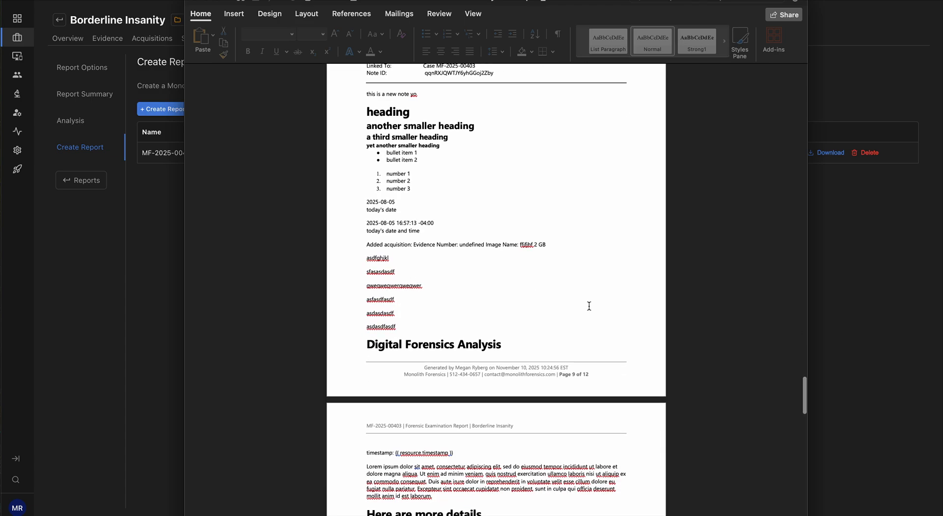
{"action": "scroll", "coordinate": [586, 305], "scroll_direction": "down", "scroll_amount": 10}
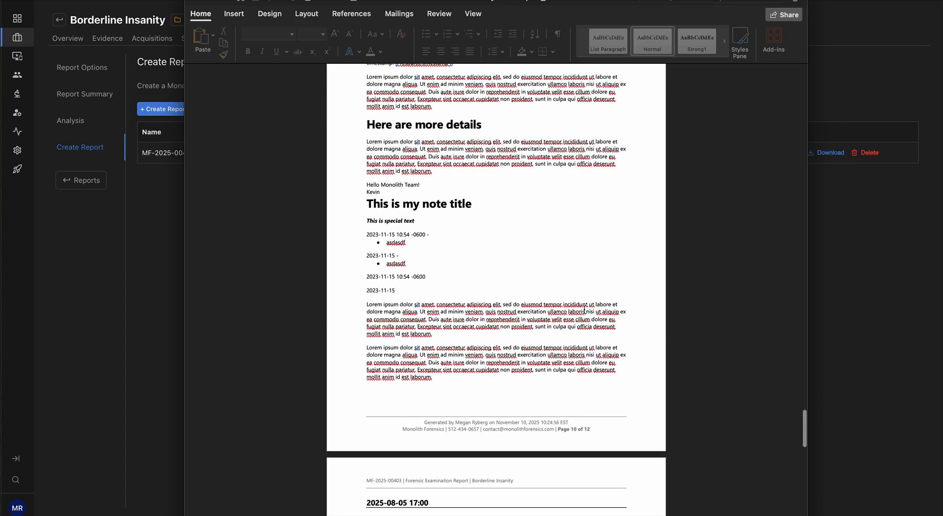
{"action": "scroll", "coordinate": [584, 308], "scroll_direction": "down", "scroll_amount": 10}
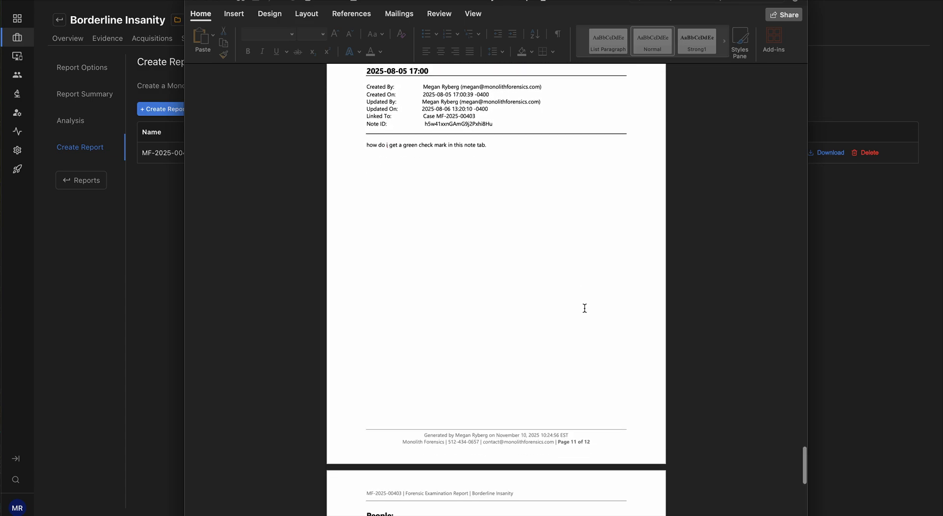
{"action": "scroll", "coordinate": [584, 308], "scroll_direction": "down", "scroll_amount": 7}
- Go back to the report's cover page and move the Word window away to return to Monolith's Create Report page
{"action": "scroll", "coordinate": [583, 307], "scroll_direction": "up", "scroll_amount": 20}
{"action": "scroll", "coordinate": [583, 307], "scroll_direction": "up", "scroll_amount": 20}
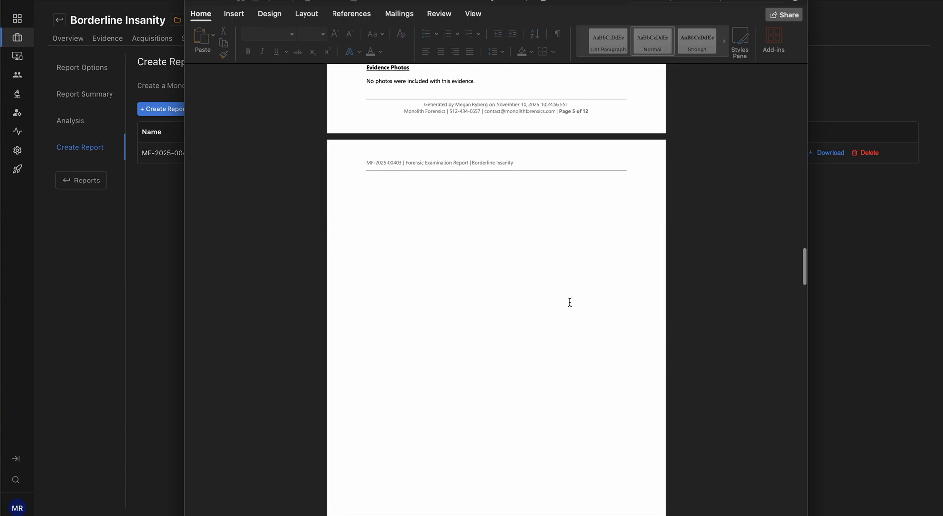
{"action": "scroll", "coordinate": [568, 302], "scroll_direction": "up", "scroll_amount": 20}
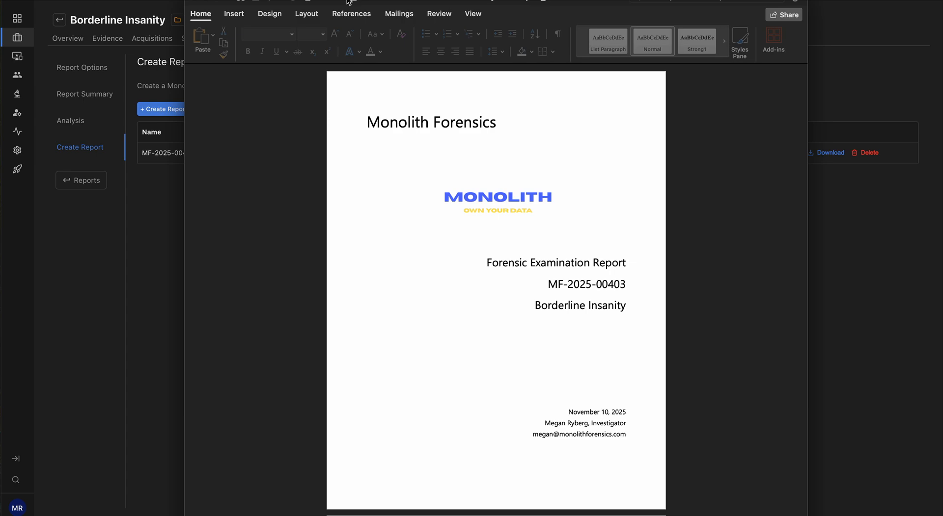
{"action": "left_click_drag", "start_coordinate": [349, 2], "coordinate": [941, 1]}
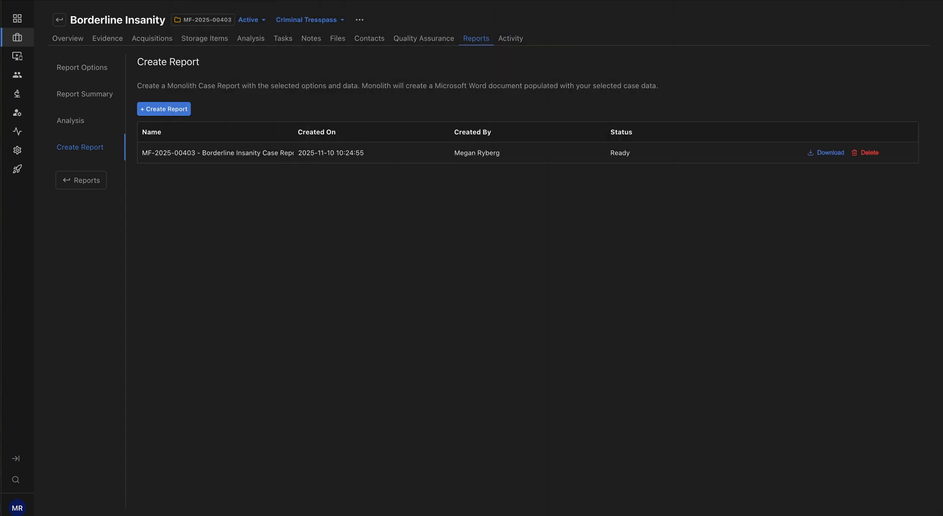